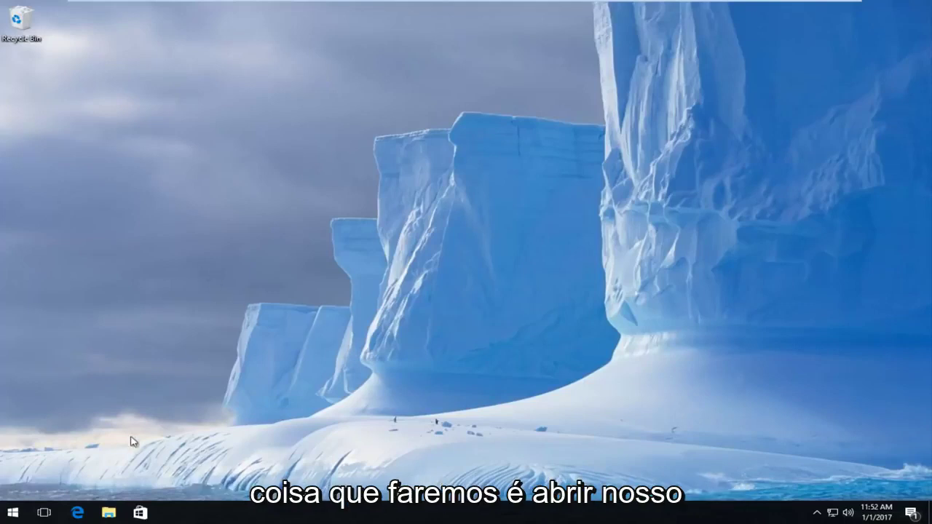
Search the computer for chrome and launch the Google Chrome desktop app
left_click(12, 512)
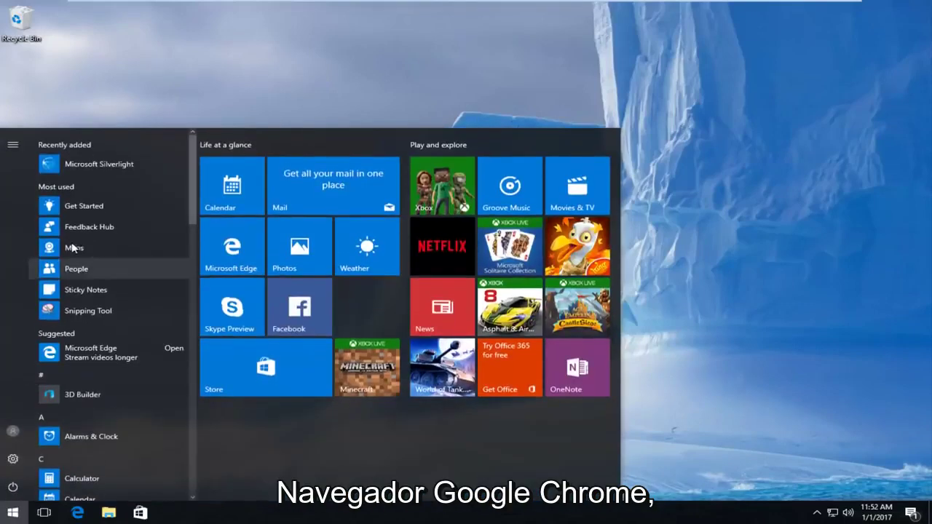
left_click(74, 438)
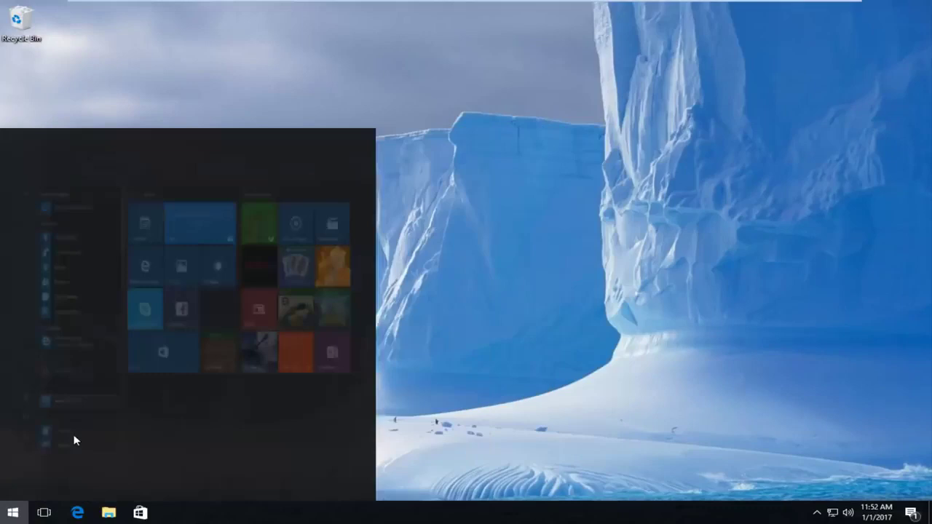
type("chrome")
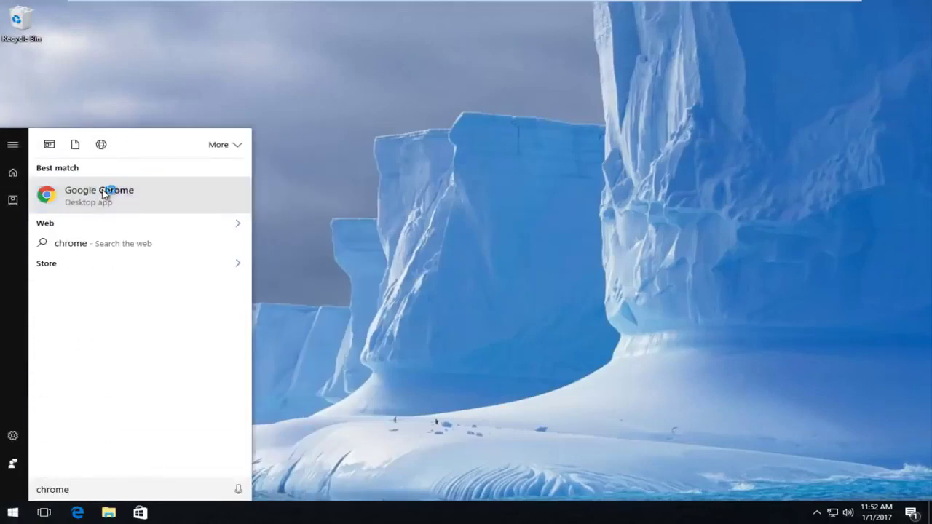
left_click(103, 194)
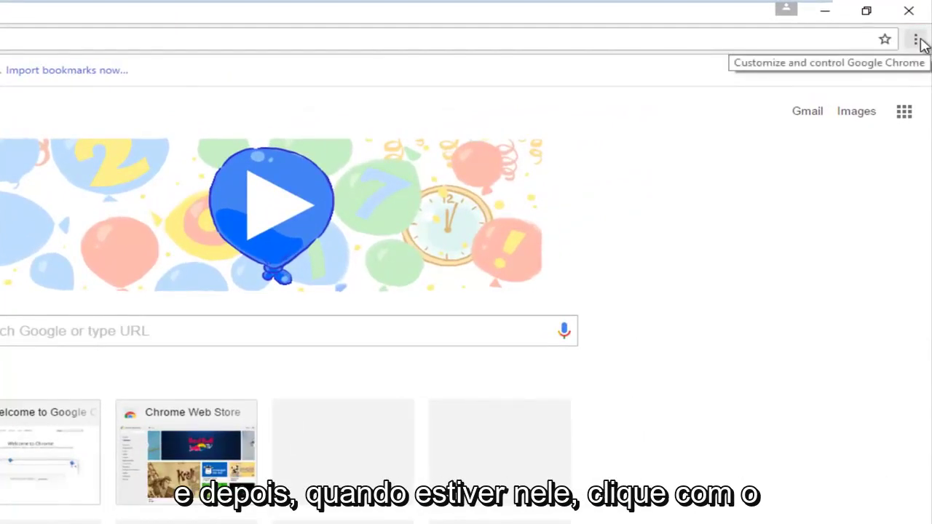
Open the Clear browsing data dialog and exclude browsing history and download history from the items to delete
left_click(917, 40)
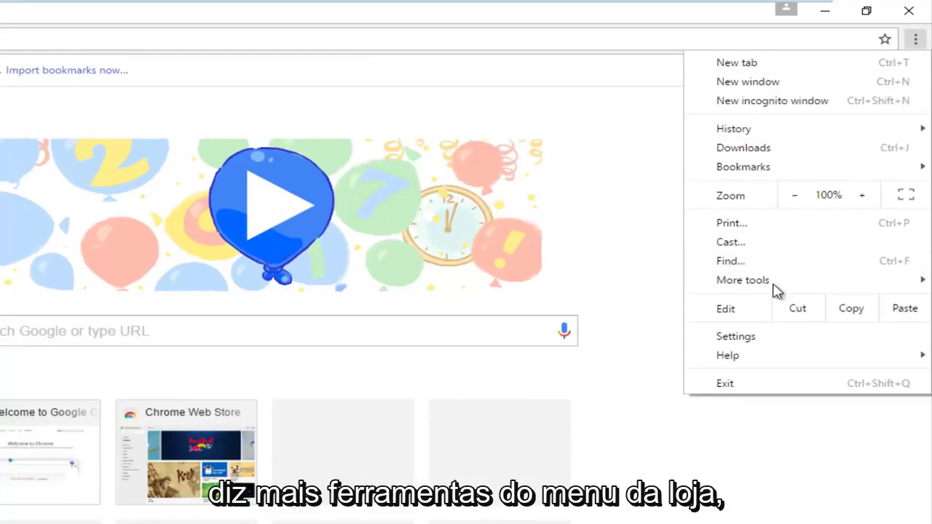
mouse_move(776, 284)
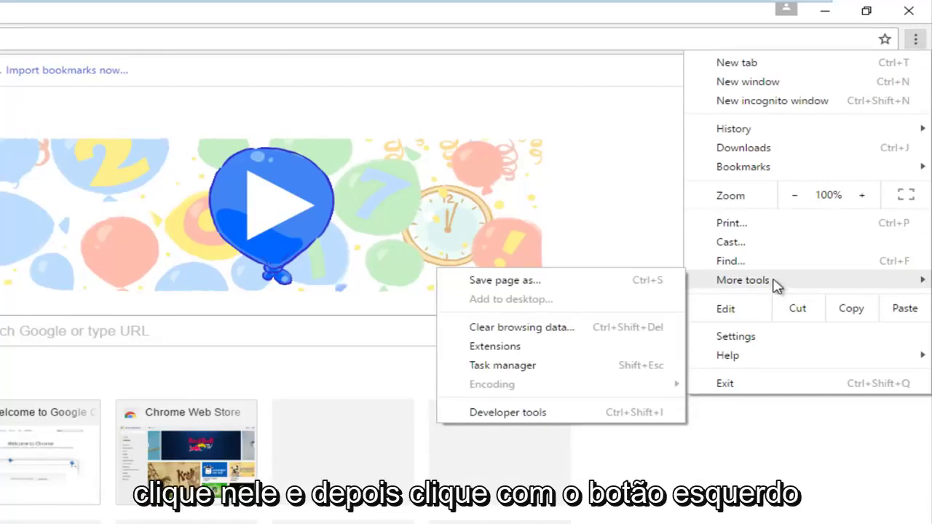
left_click(511, 329)
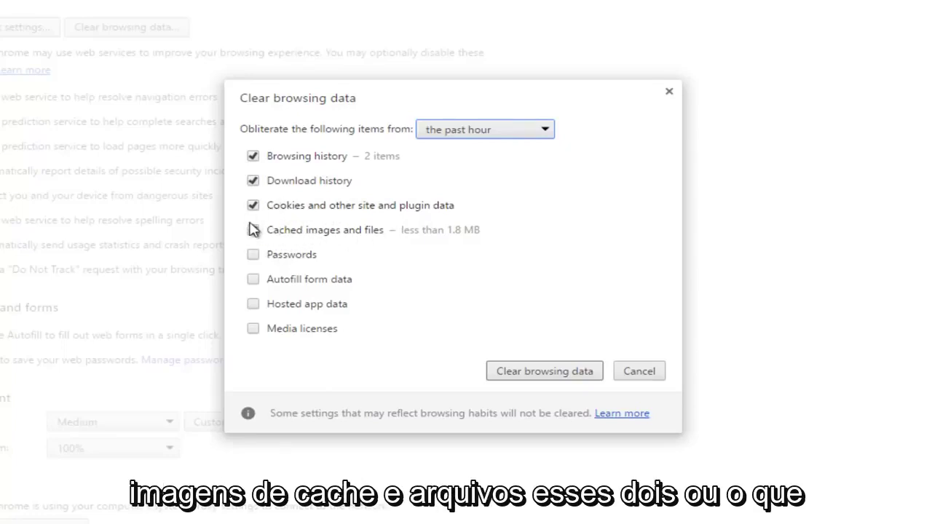
left_click(254, 180)
left_click(255, 156)
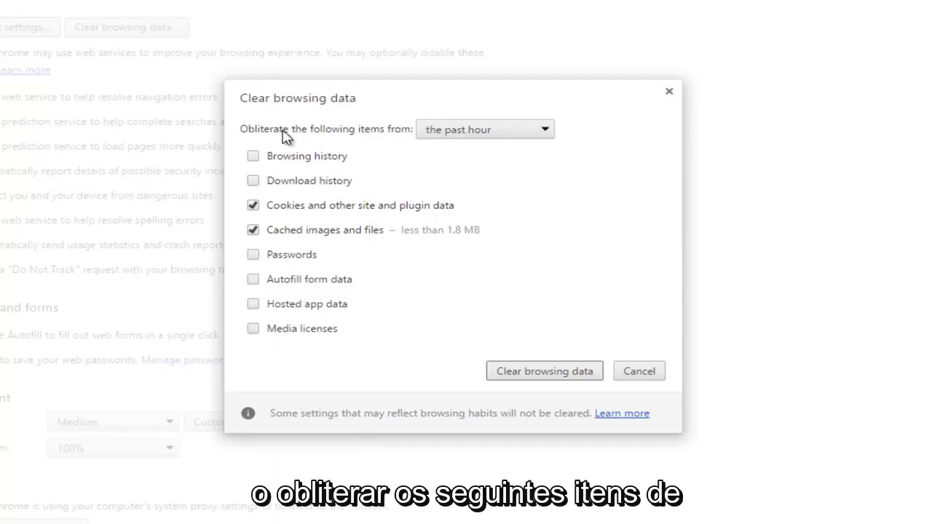
Clear the selected cookies, site and plugin data, and cached images and files from the beginning of time
left_click(529, 131)
left_click(474, 203)
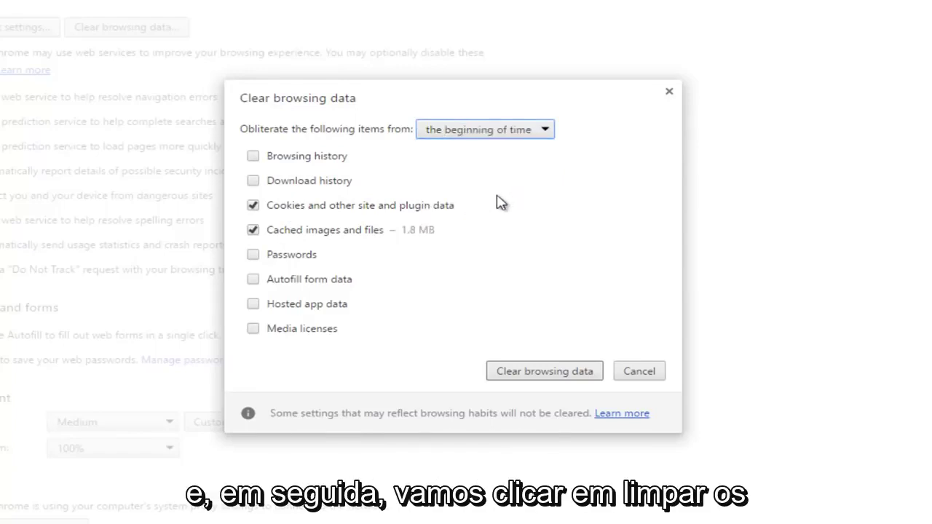
left_click(544, 373)
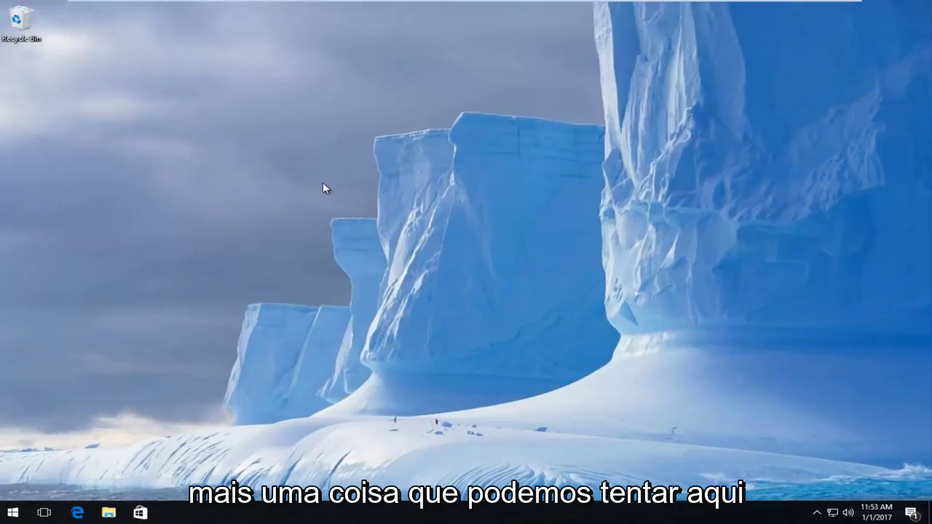
Switch to an elevated Command Prompt with administrator rights, allowing it to make changes to the device
right_click(13, 512)
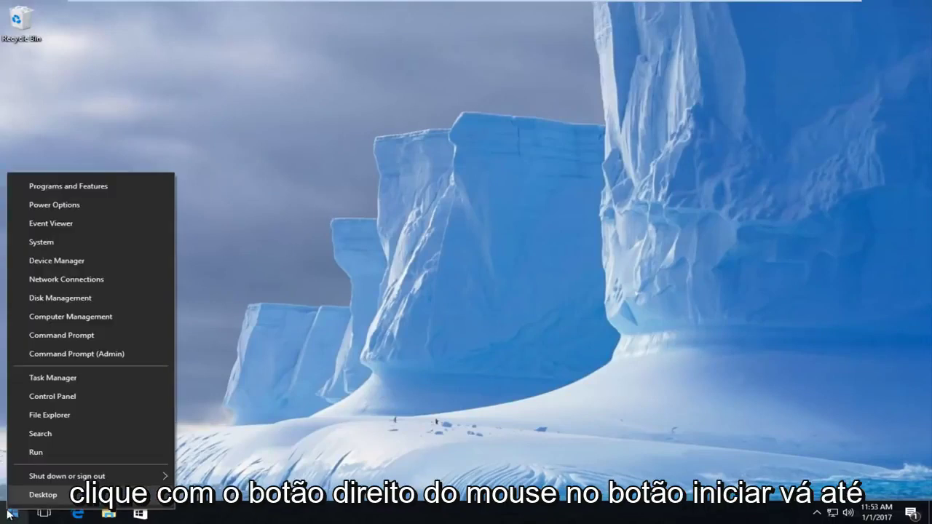
left_click(83, 355)
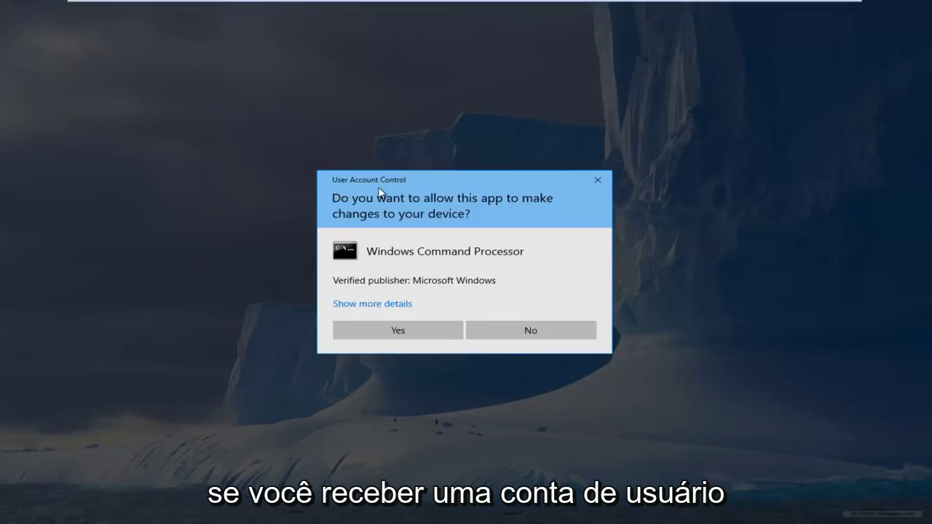
left_click(386, 331)
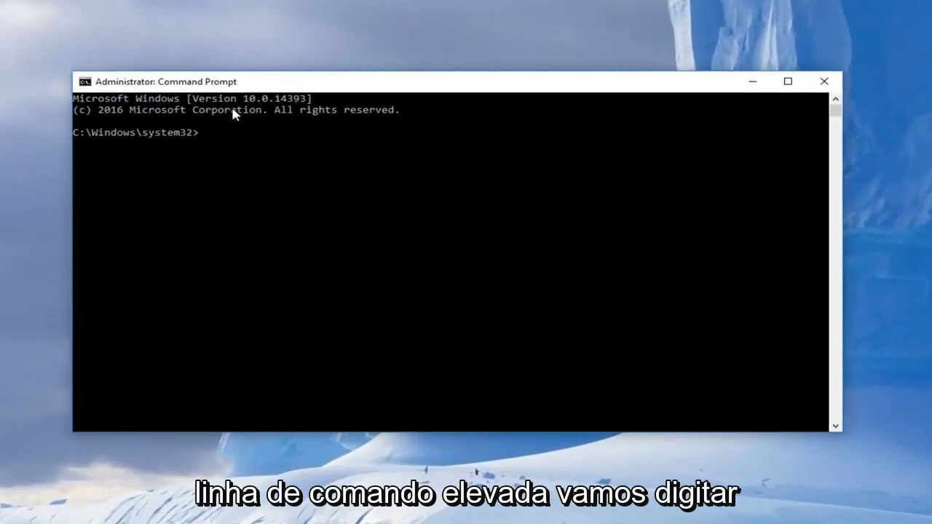
Release the current IP address by running ipconfig /release
type("ipconfig")
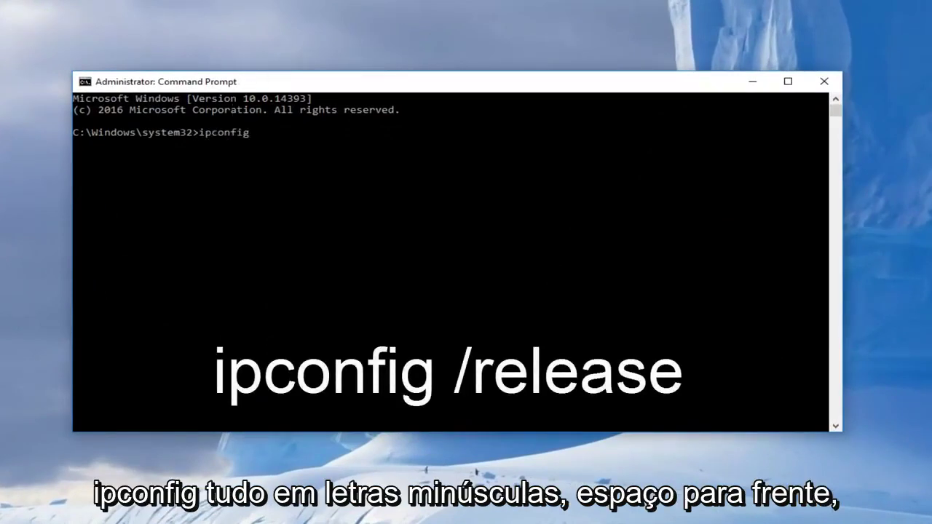
type(" /")
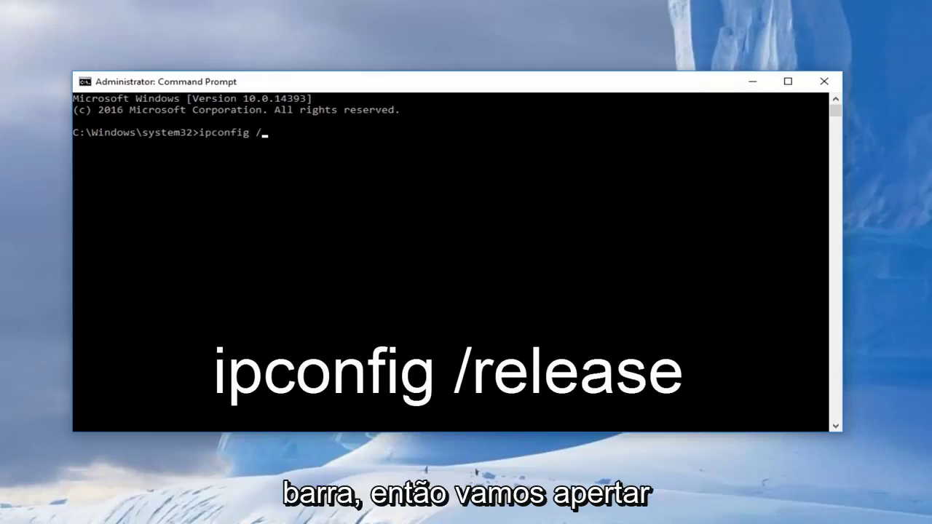
type("release")
key("Return")
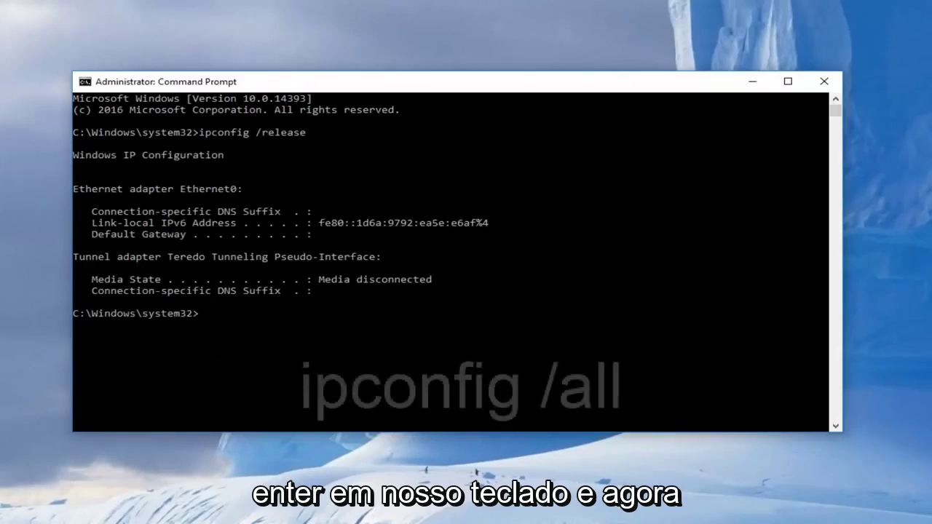
Display the full network configuration of all adapters by running ipconfig /all
type("ipcon")
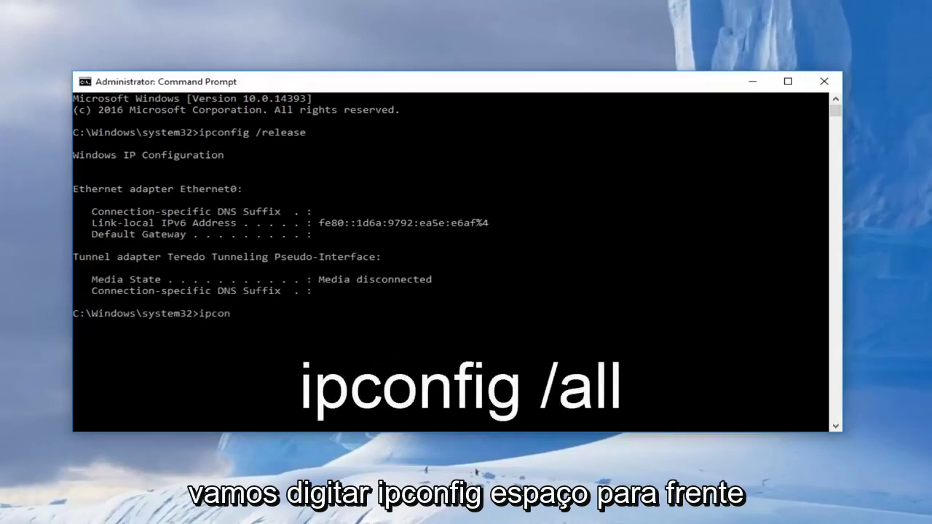
type("fig /all")
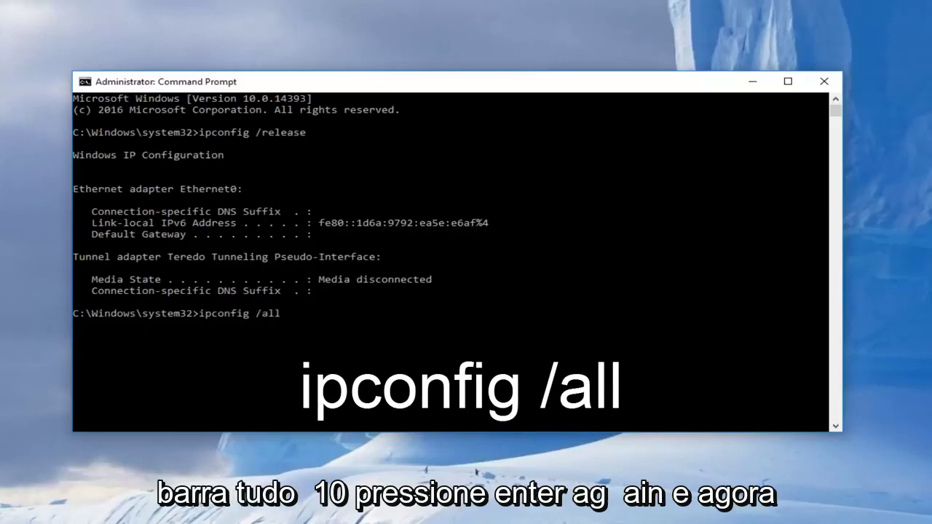
key("Return")
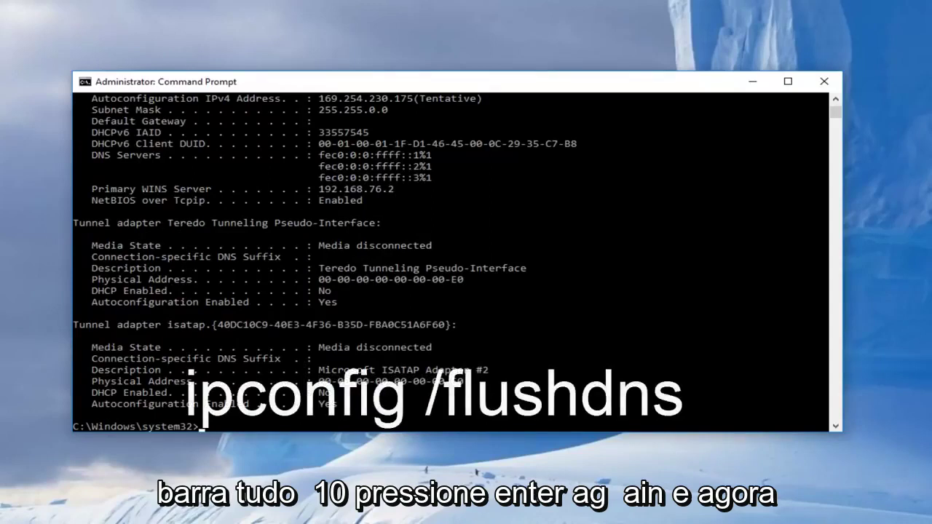
Flush the DNS resolver cache by running ipconfig /flushdns
type("ipconfig")
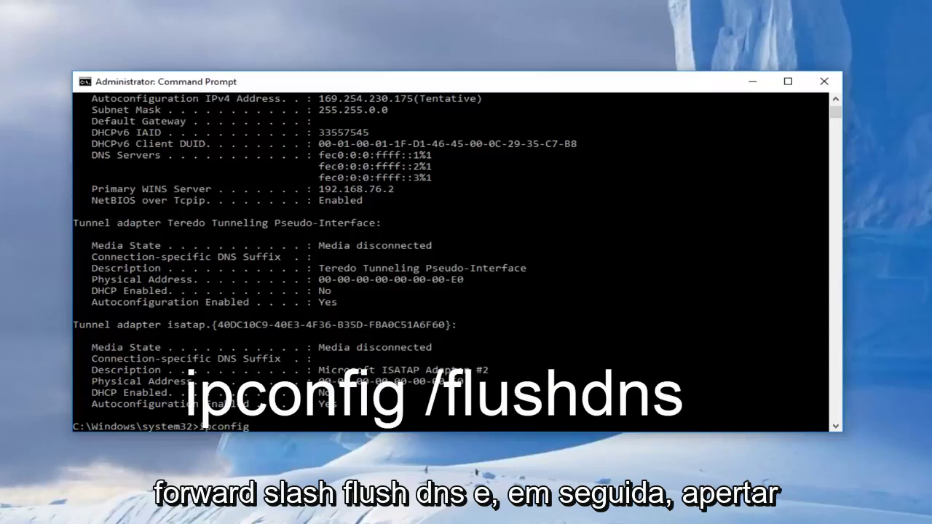
type(" /flushdns")
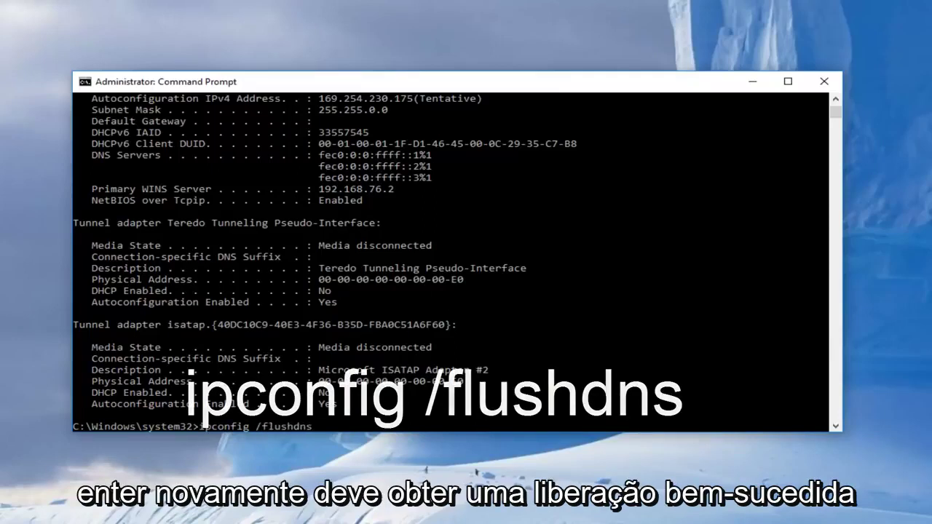
key("Return")
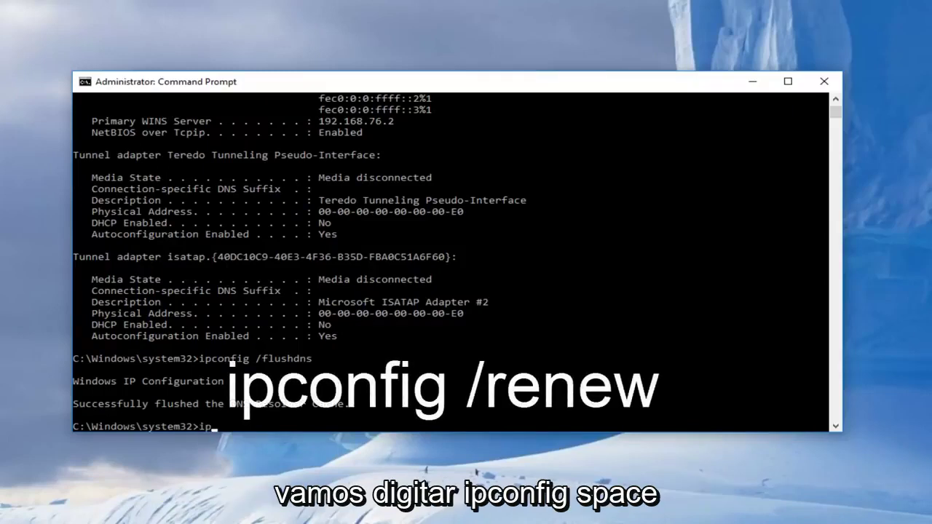
Request a new IP address by running ipconfig /renew
type("config")
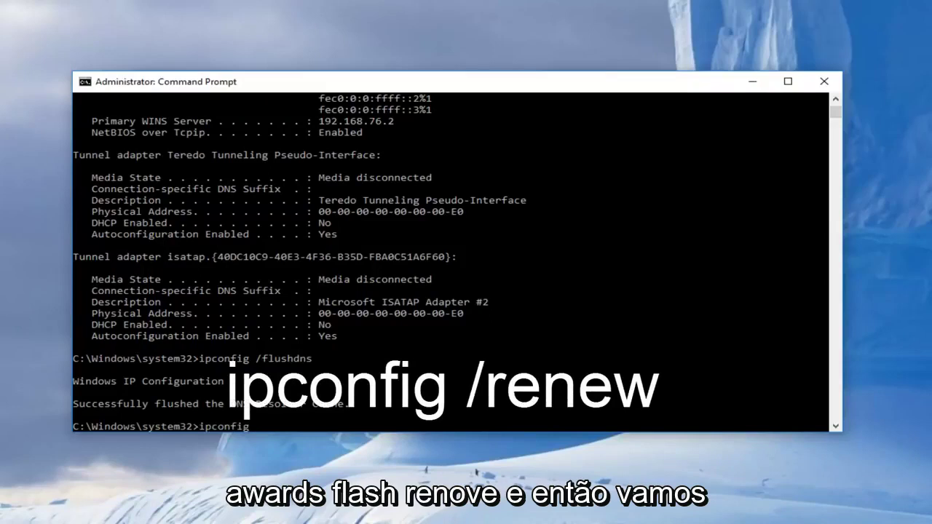
type(" /renew")
key("Return")
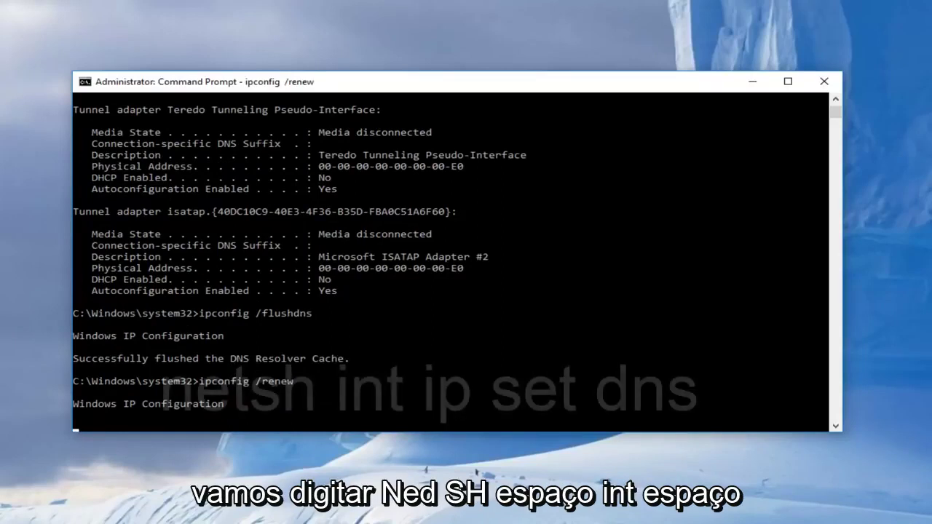
Run the DNS configuration command netsh int ip set dns
type("netsh")
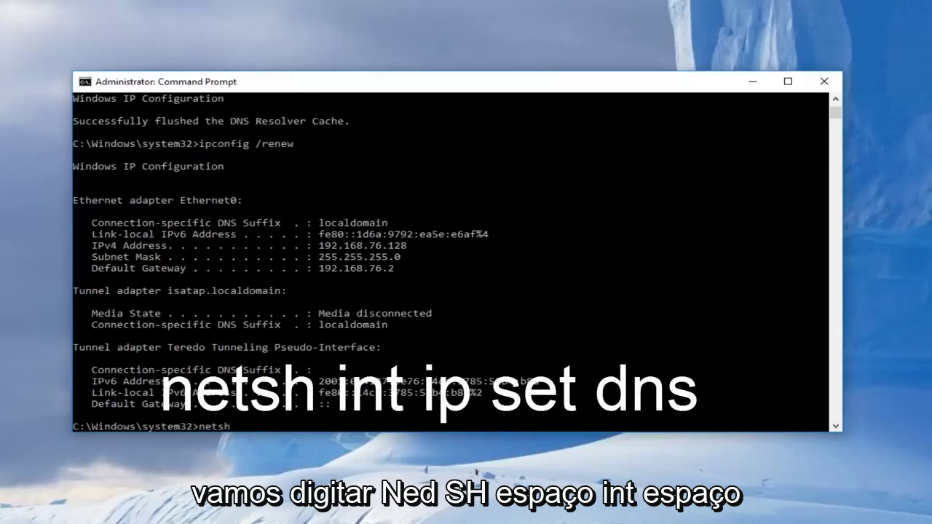
type(" int")
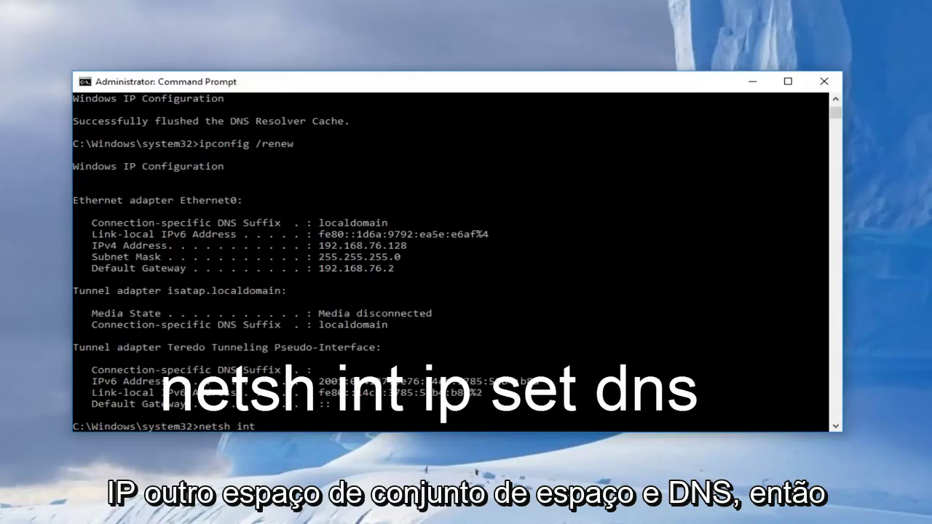
type(" ip set dns")
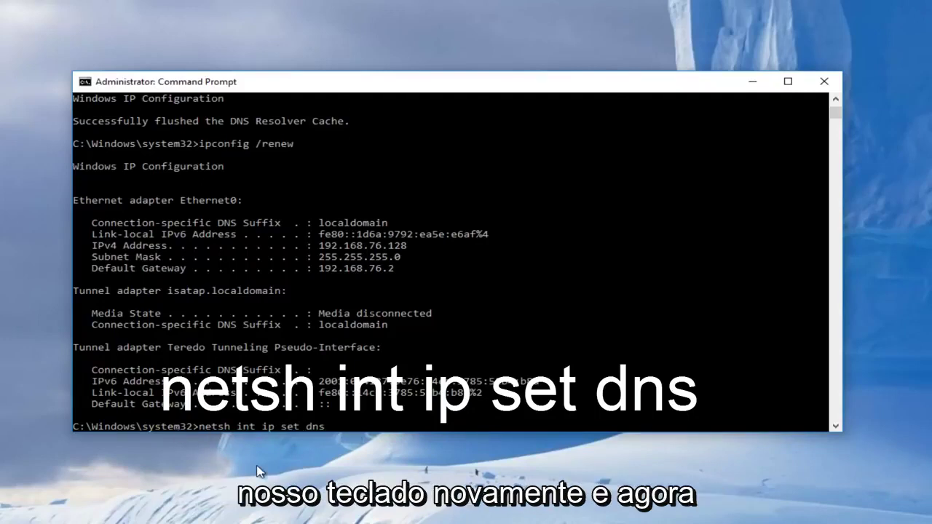
key("Return")
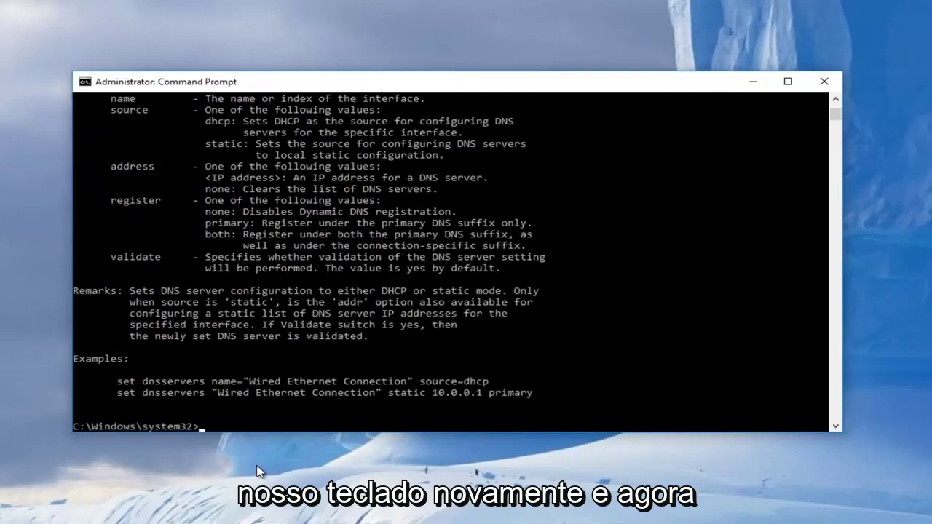
Reset the Winsock catalog by running netsh winsock reset
type("net")
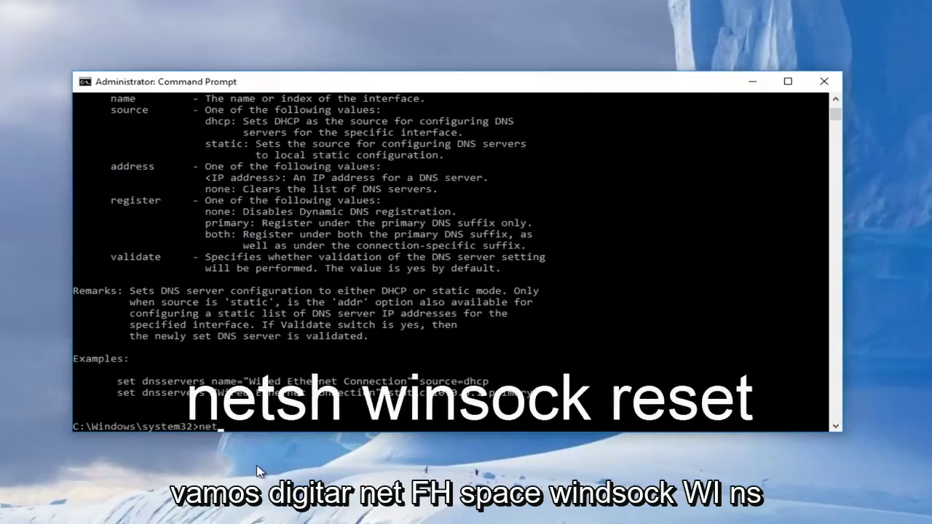
type("sh winsock")
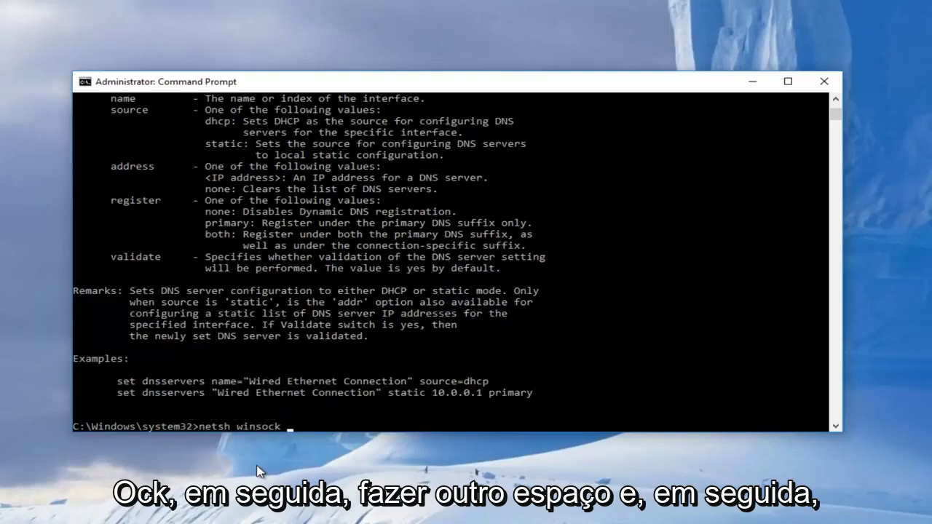
type(" reset")
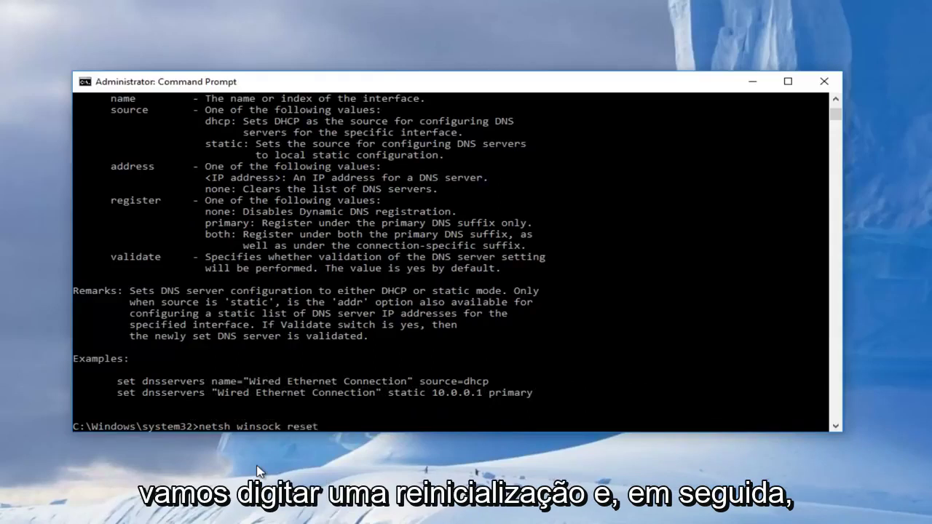
key("Return")
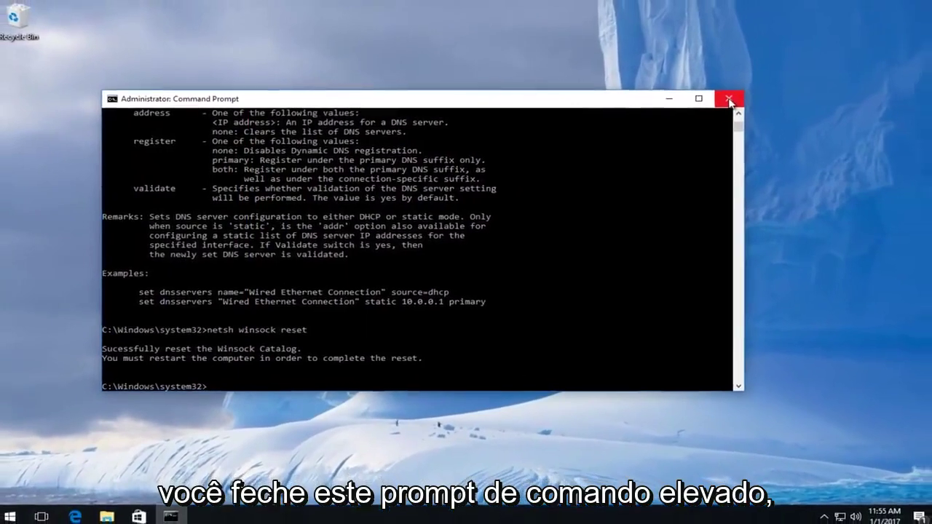
Close the elevated Command Prompt and bring up the computer's power options for a restart
left_click(723, 101)
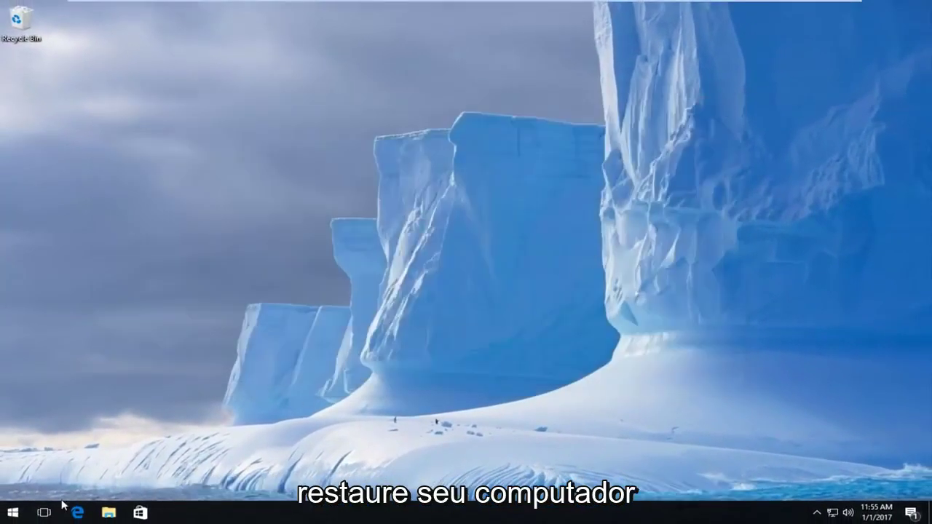
left_click(18, 515)
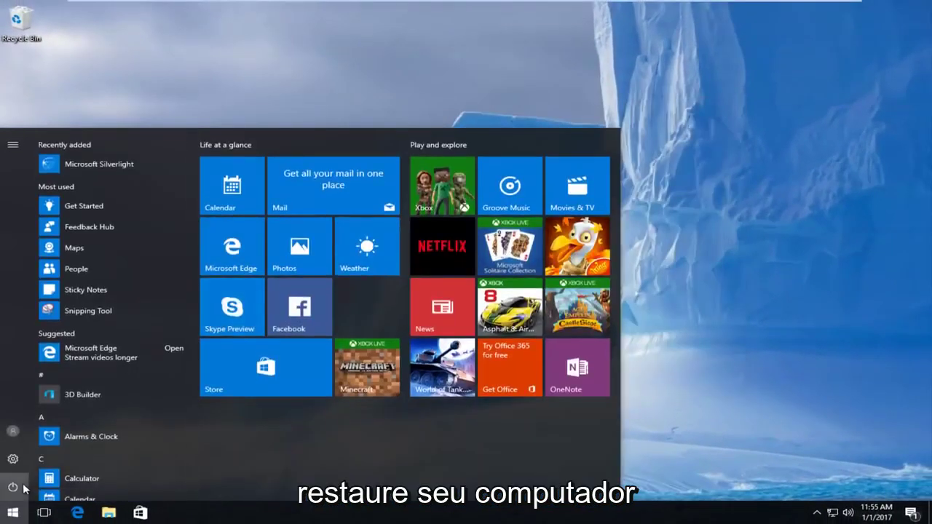
left_click(21, 487)
left_click(32, 457)
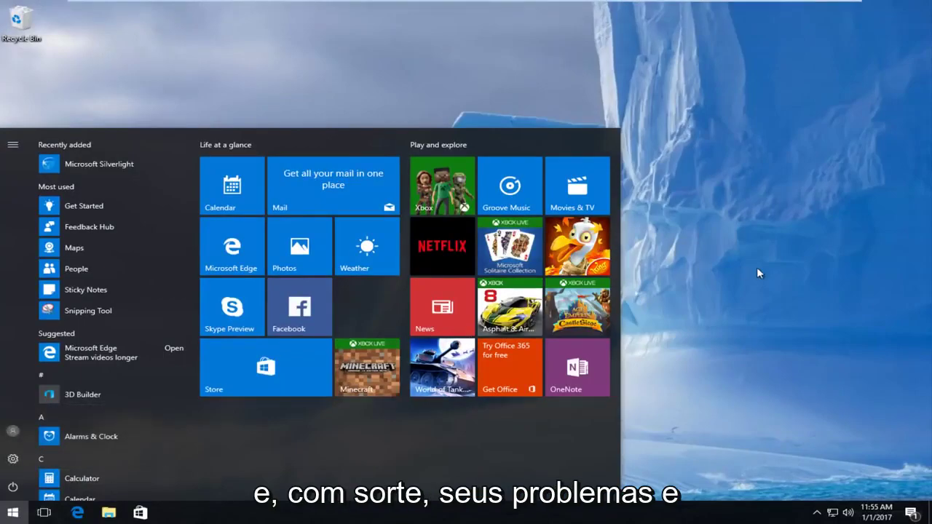